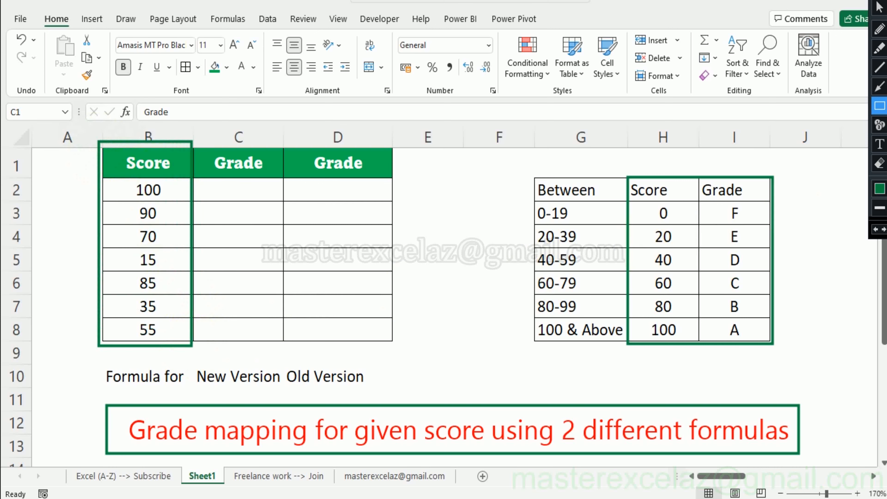
# - Draw three pink annotation arrows from the lookup table towards the Score column and the two Grade columns
pyautogui.click(879, 86)
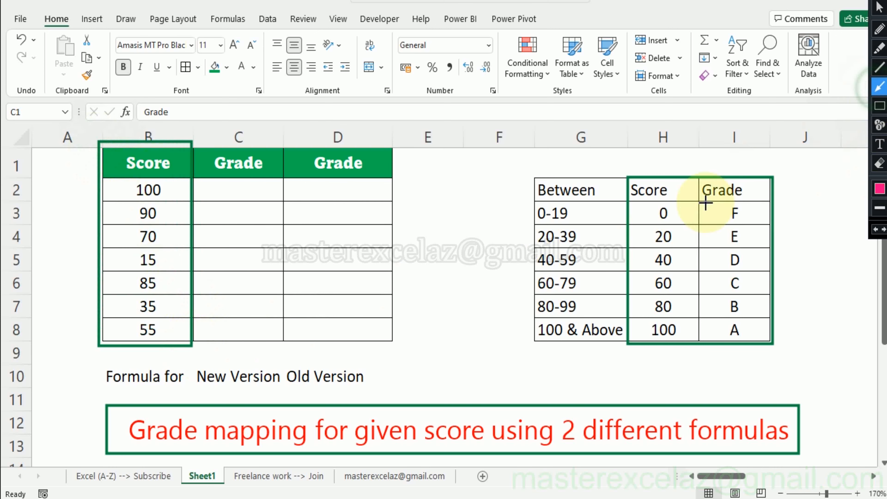
pyautogui.moveTo(634, 279)
pyautogui.mouseDown()
pyautogui.moveTo(475, 240)
pyautogui.moveTo(224, 224)
pyautogui.moveTo(207, 237)
pyautogui.mouseUp()
pyautogui.moveTo(740, 249); pyautogui.dragTo(241, 186)
pyautogui.moveTo(756, 224); pyautogui.dragTo(382, 187)
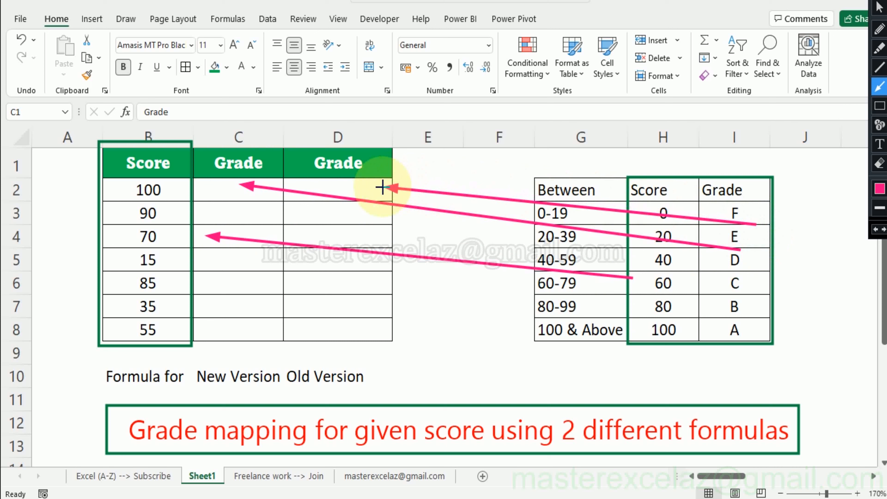
# - Highlight the Formula for, New Version and Old Version labels in row 10 in yellow and close the annotation tools
pyautogui.click(879, 47)
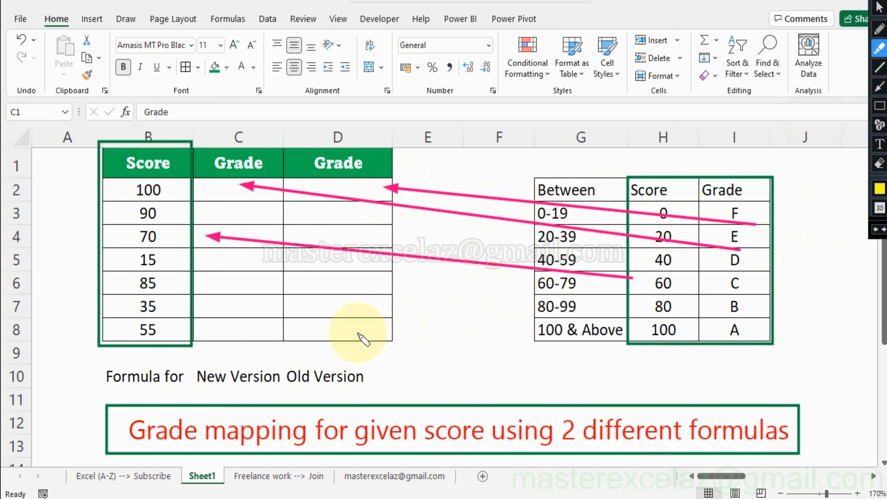
pyautogui.moveTo(103, 377); pyautogui.dragTo(362, 379)
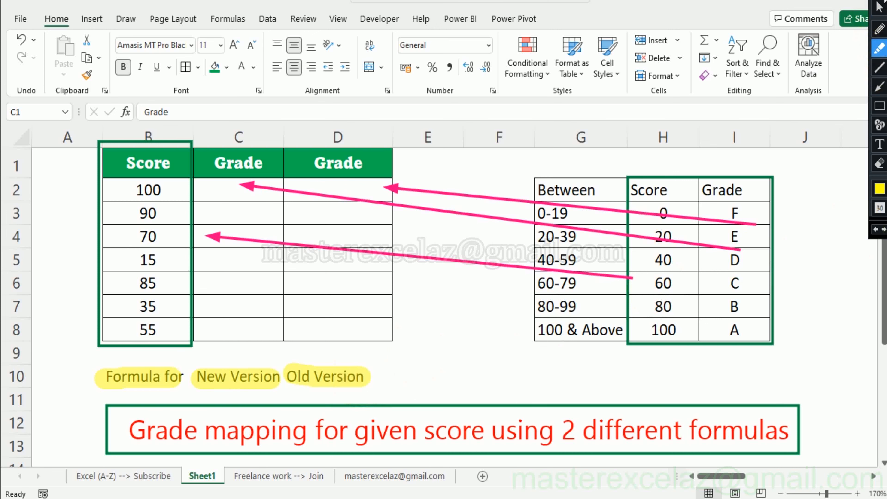
pyautogui.click(881, 1)
pyautogui.click(156, 164)
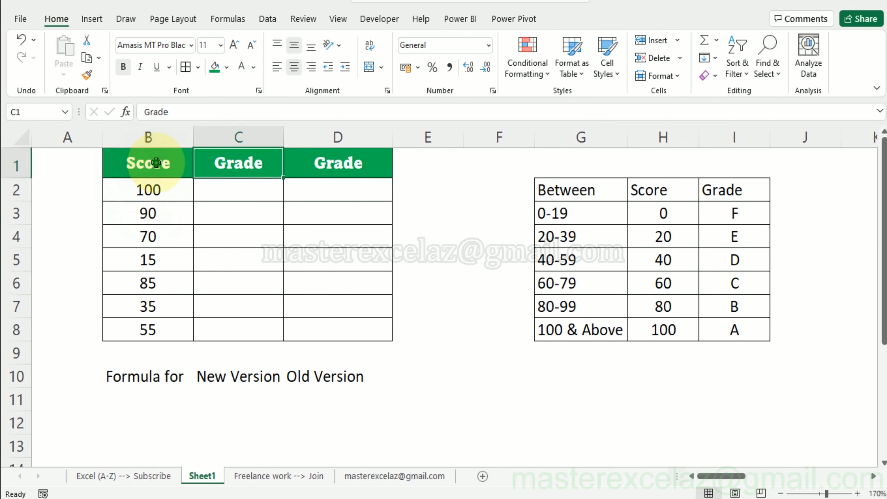
pyautogui.doubleClick(156, 163)
pyautogui.moveTo(157, 166); pyautogui.dragTo(162, 313)
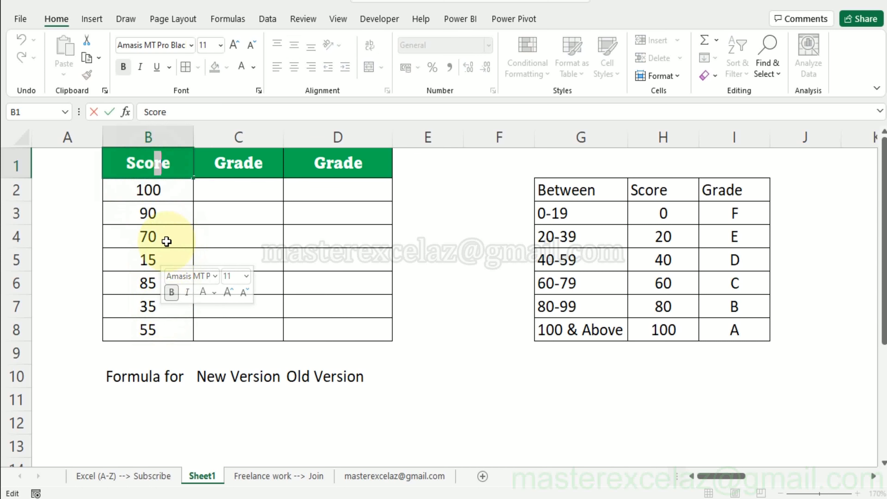
pyautogui.press('Escape')
pyautogui.moveTo(163, 170); pyautogui.dragTo(174, 325)
# - Start an XLOOKUP formula in C2 with lookup value B2, lookup array H:H and return array I:I
pyautogui.click(239, 189)
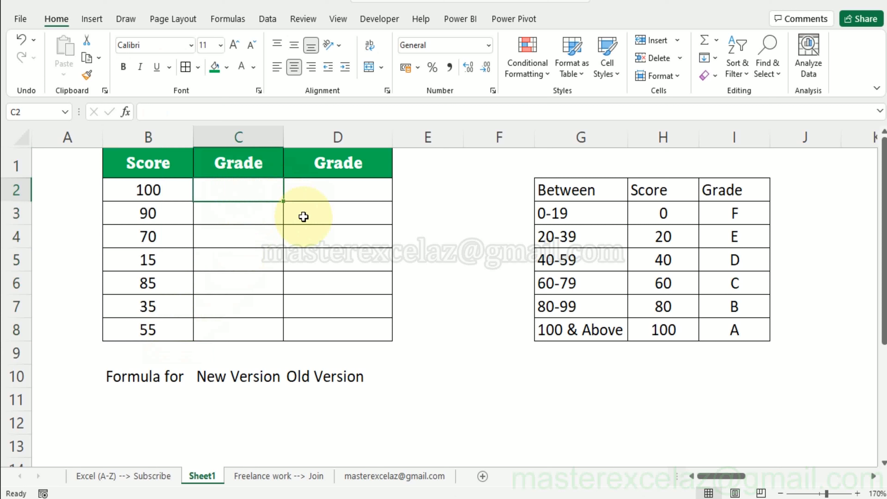
pyautogui.write('=xl')
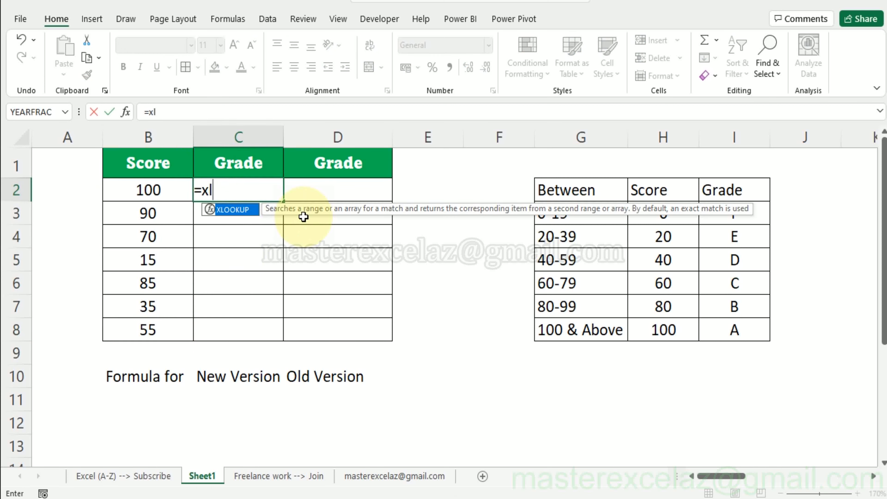
pyautogui.press('Tab')
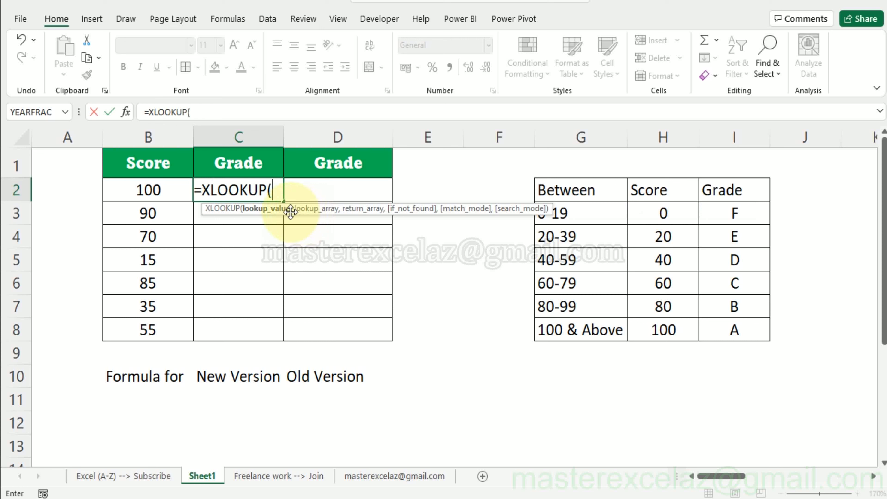
pyautogui.click(163, 189)
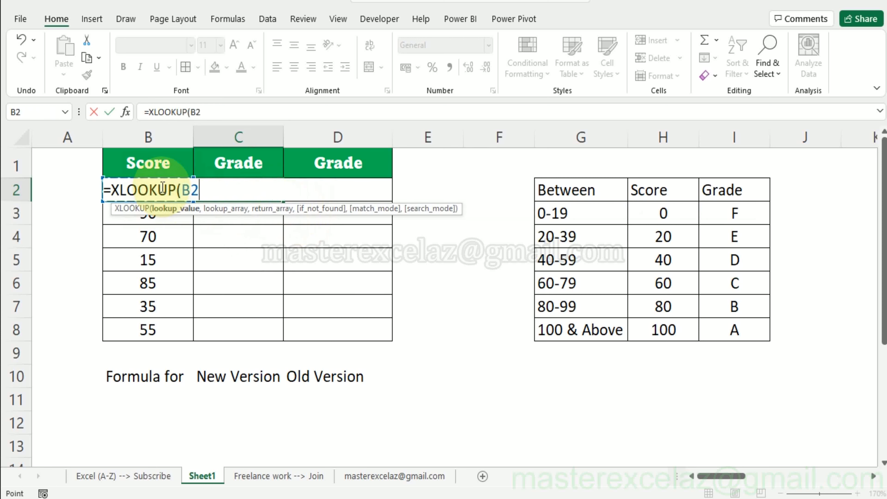
pyautogui.write(',H:H,')
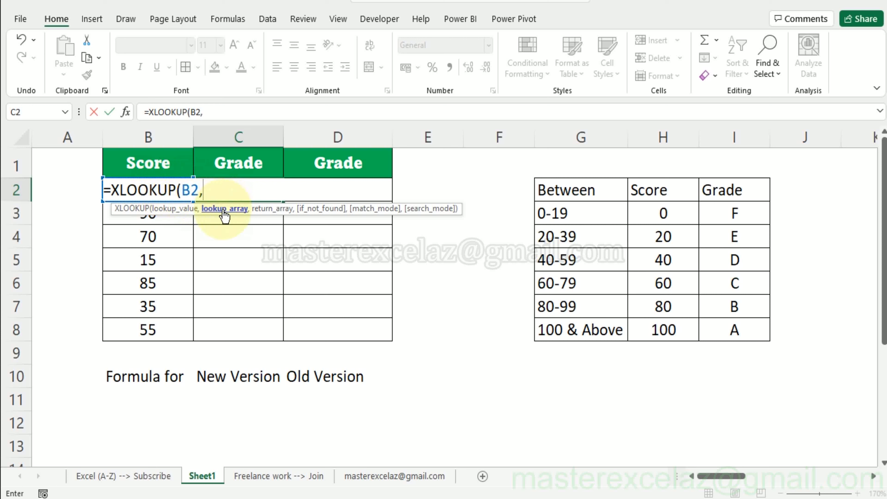
pyautogui.click(666, 139)
pyautogui.write(',')
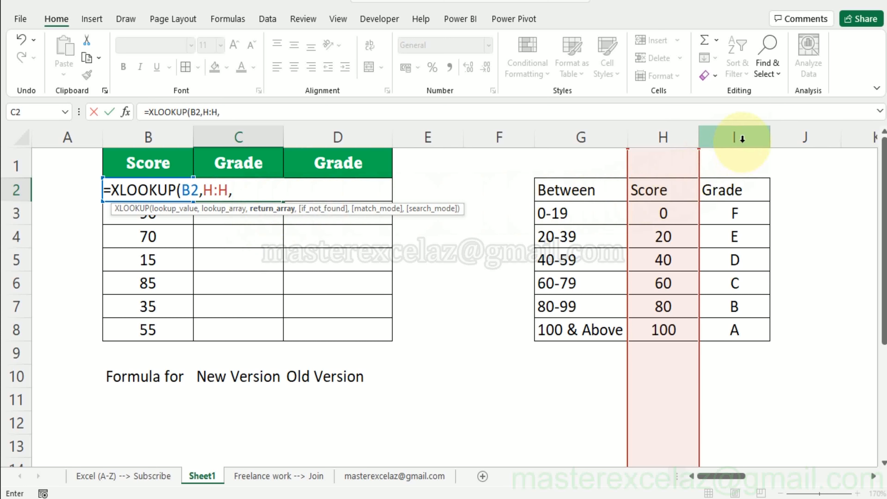
pyautogui.click(737, 136)
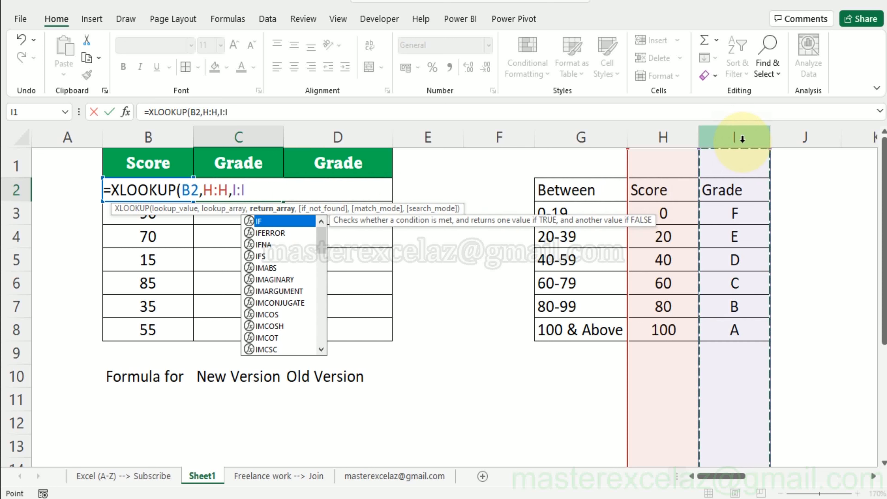
pyautogui.write(',')
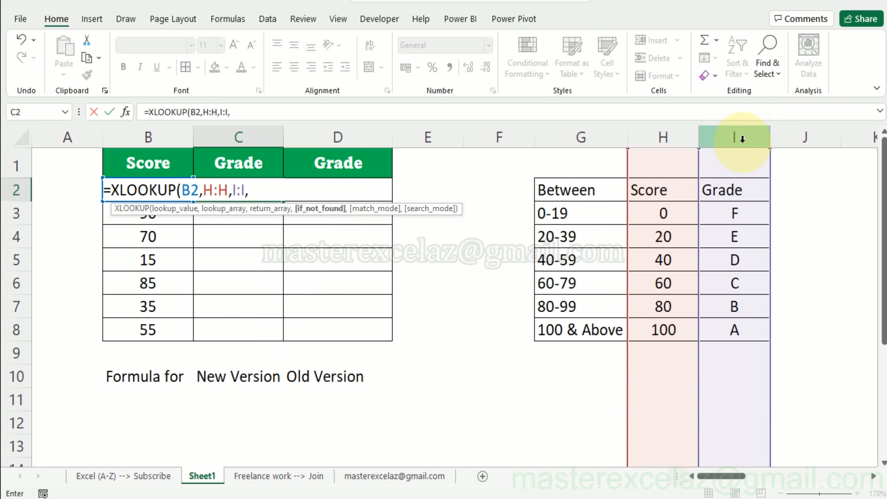
# - Leave the if_not_found argument empty, set match mode to -1 (exact match or next smaller item) and complete the XLOOKUP formula
pyautogui.click(333, 214)
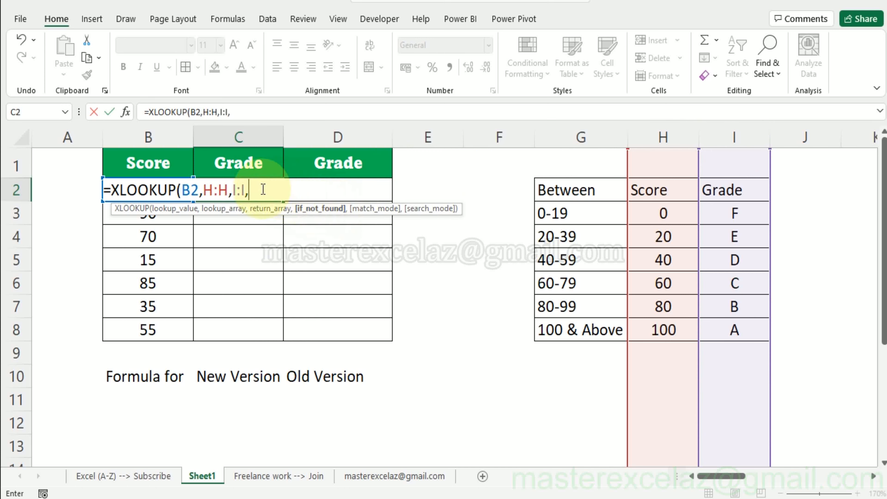
pyautogui.write(',')
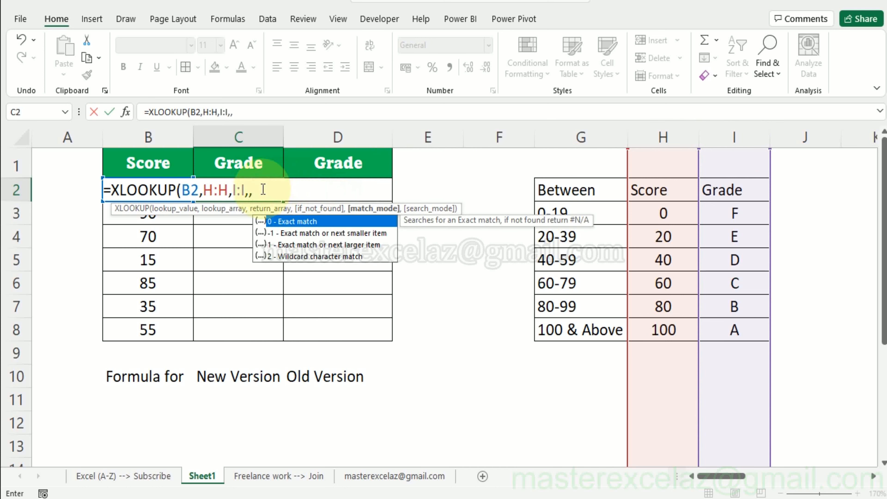
pyautogui.click(319, 236)
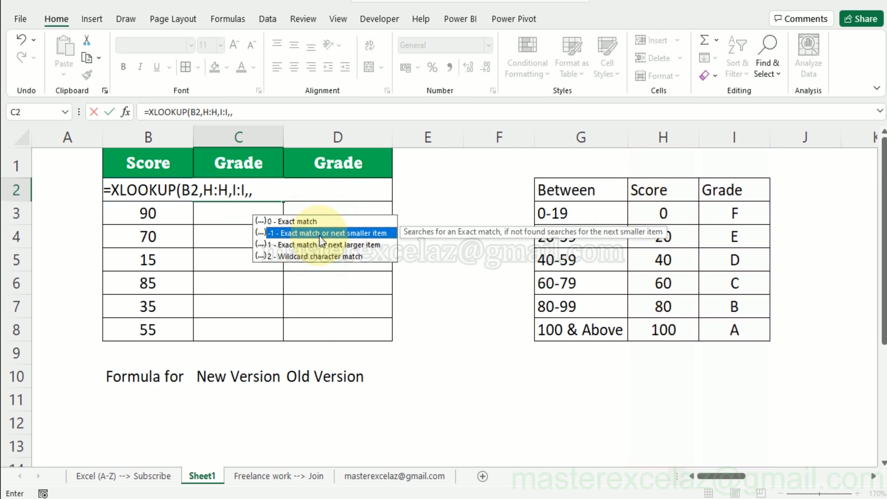
pyautogui.doubleClick(319, 233)
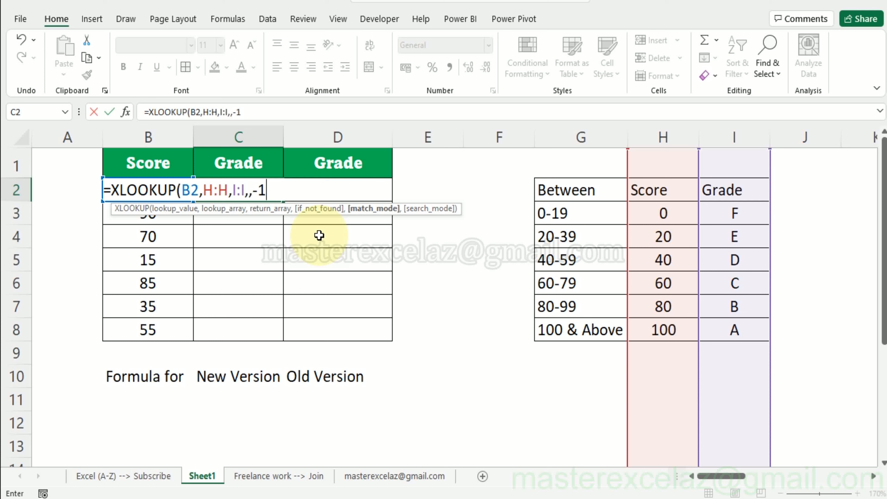
pyautogui.write(')')
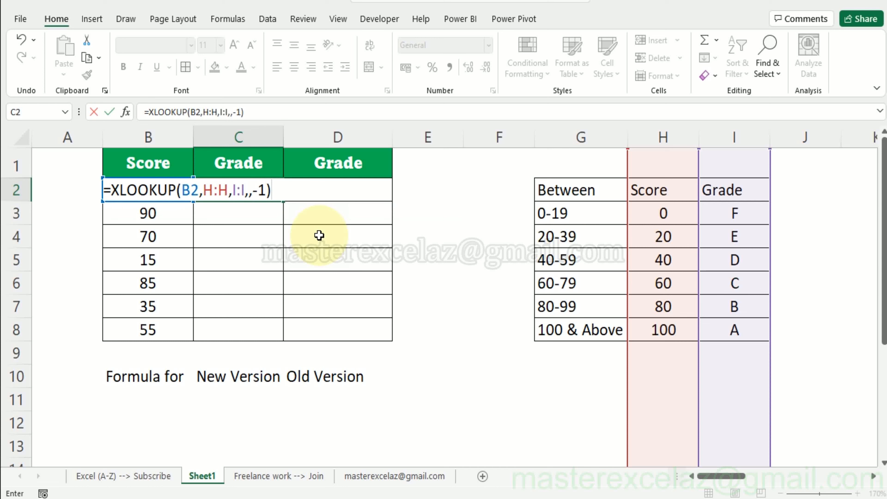
pyautogui.press('Return')
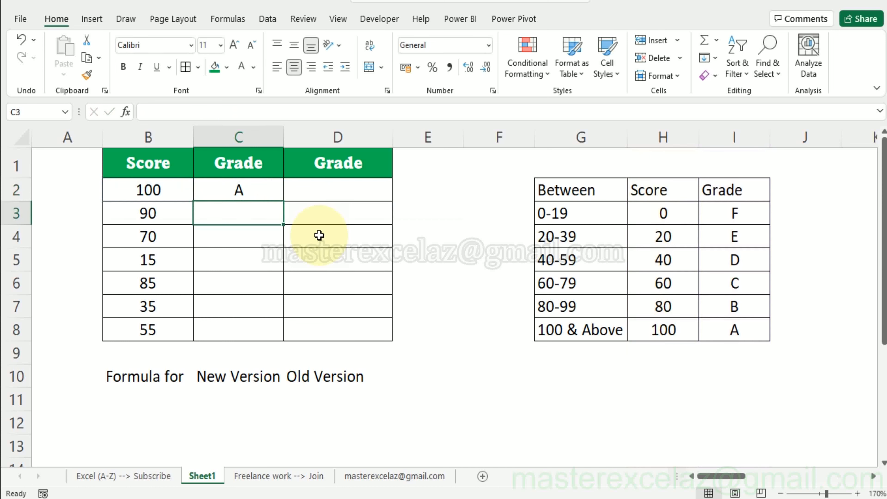
# - Fill the XLOOKUP formula from C2 down through C8 and check the copied formulas
pyautogui.click(275, 183)
pyautogui.moveTo(283, 201); pyautogui.dragTo(287, 337)
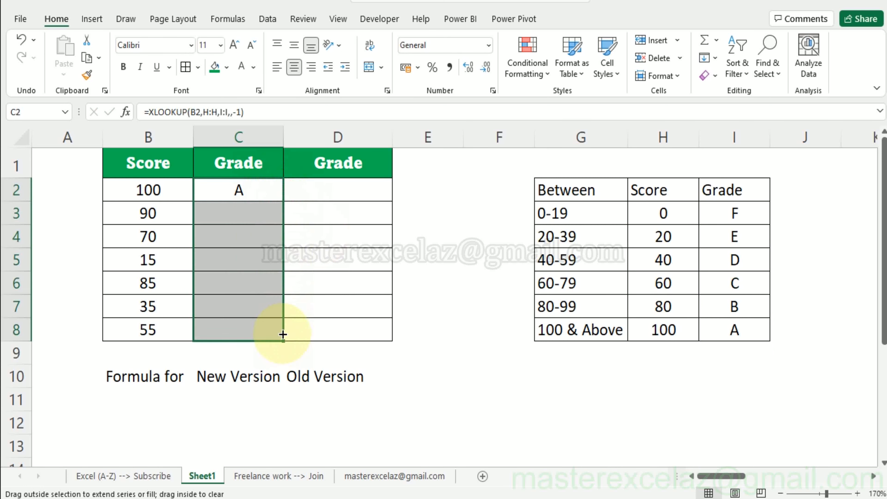
pyautogui.click(249, 207)
pyautogui.click(259, 239)
pyautogui.click(263, 262)
pyautogui.click(260, 284)
pyautogui.click(262, 310)
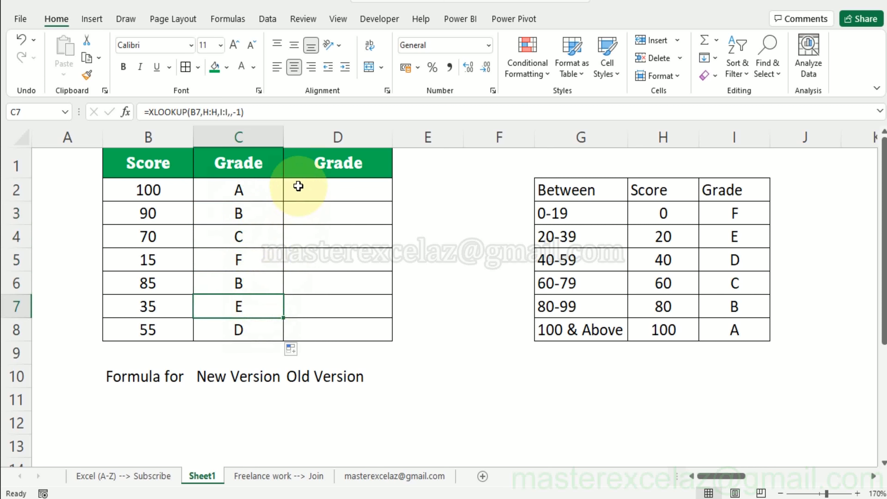
# - Copy the formula of C8 without its equals sign and paste it as text into C11, below New Version
pyautogui.click(241, 376)
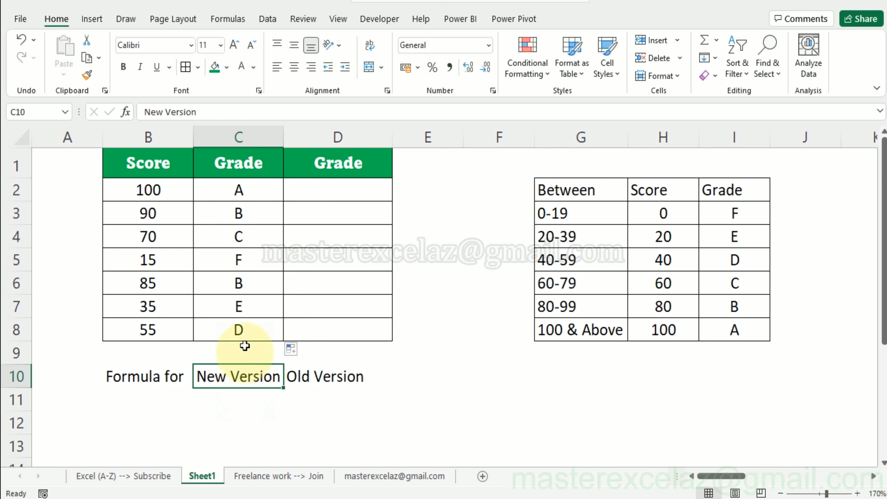
pyautogui.click(241, 332)
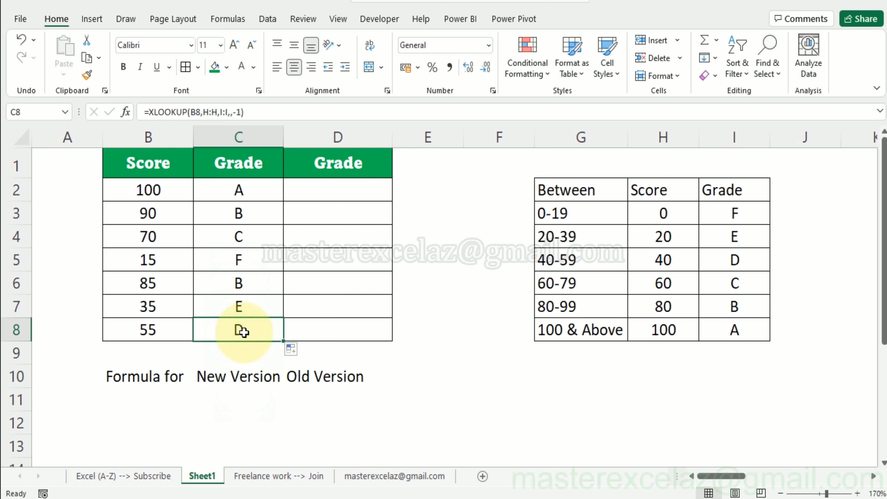
pyautogui.moveTo(251, 114); pyautogui.dragTo(152, 106)
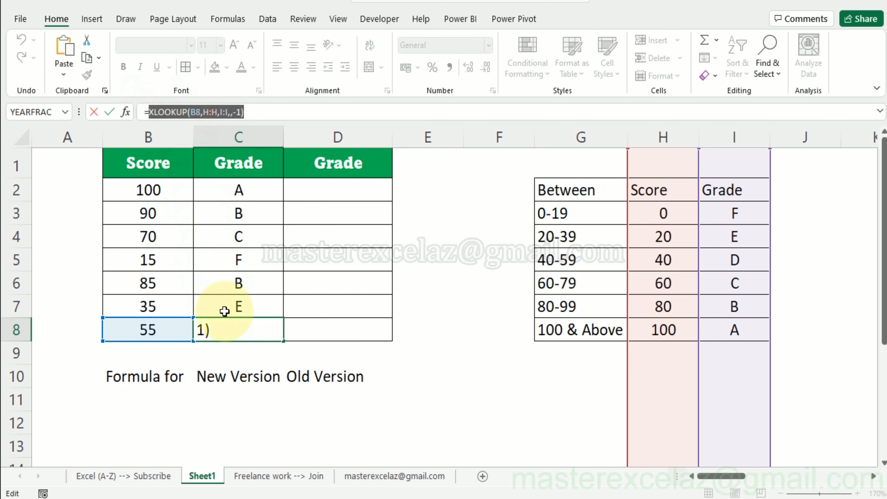
pyautogui.press('Escape')
pyautogui.click(221, 400)
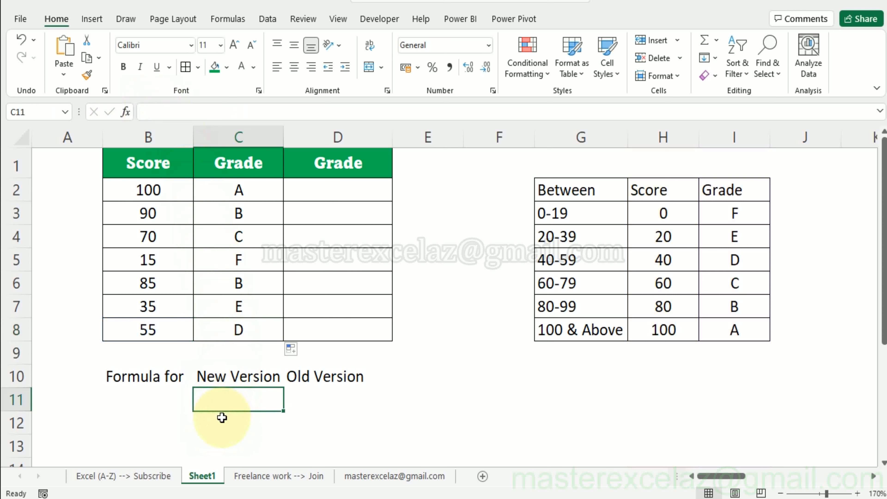
pyautogui.hotkey('ctrl', 'v')
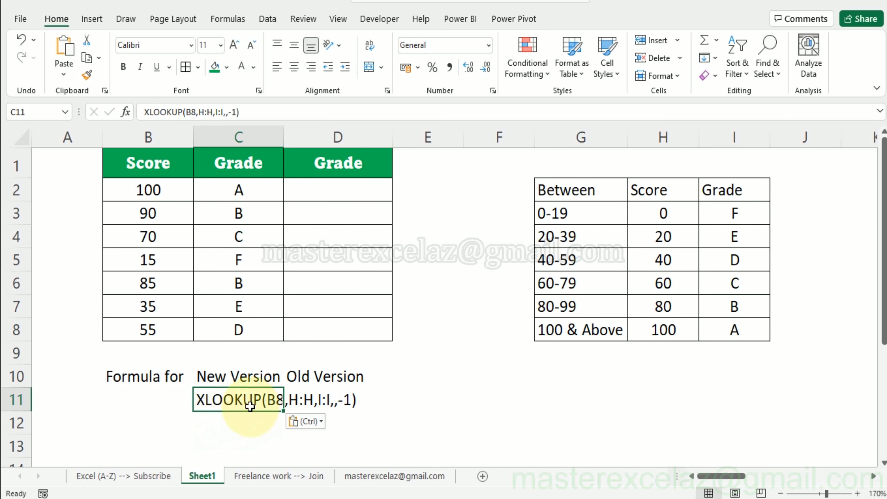
# - Move the New Version label and its formula text from C10:C11 to C12:C13
pyautogui.moveTo(236, 380); pyautogui.dragTo(231, 401)
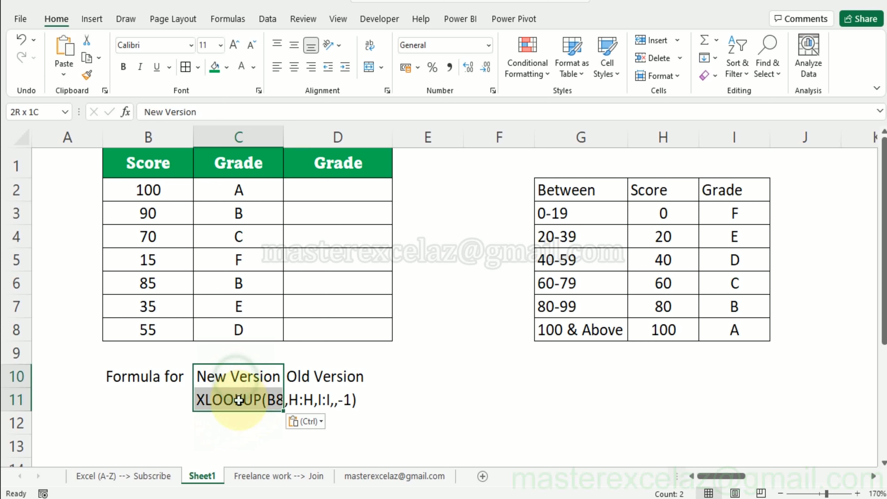
pyautogui.hotkey('ctrl', 'c')
pyautogui.click(232, 422)
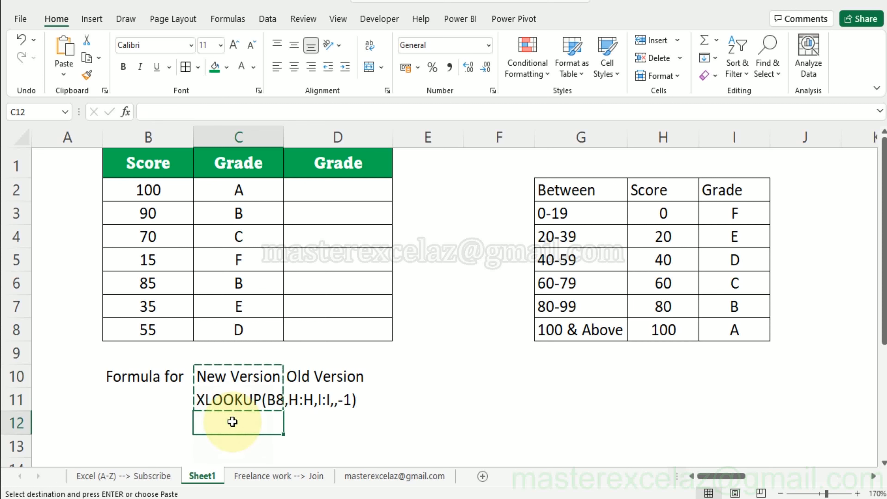
pyautogui.hotkey('ctrl', 'v')
pyautogui.click(325, 405)
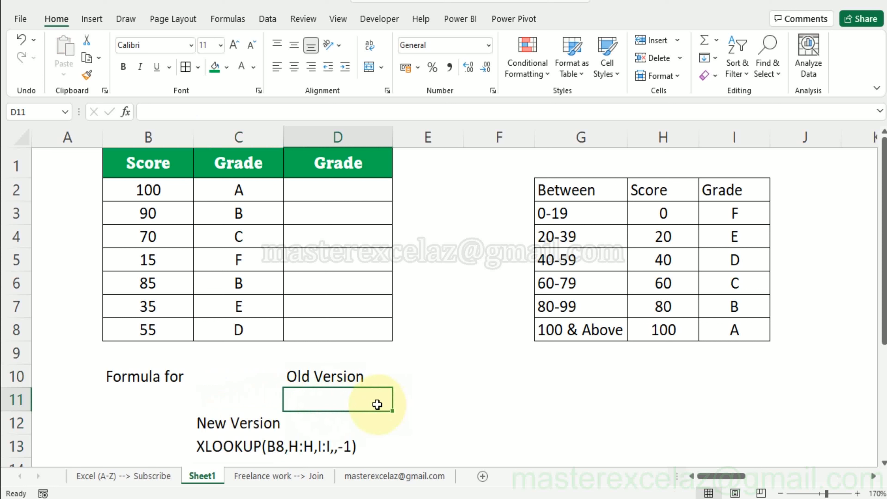
# - Start a LOOKUP formula in D2 with the score in B2 as the lookup value
pyautogui.click(320, 193)
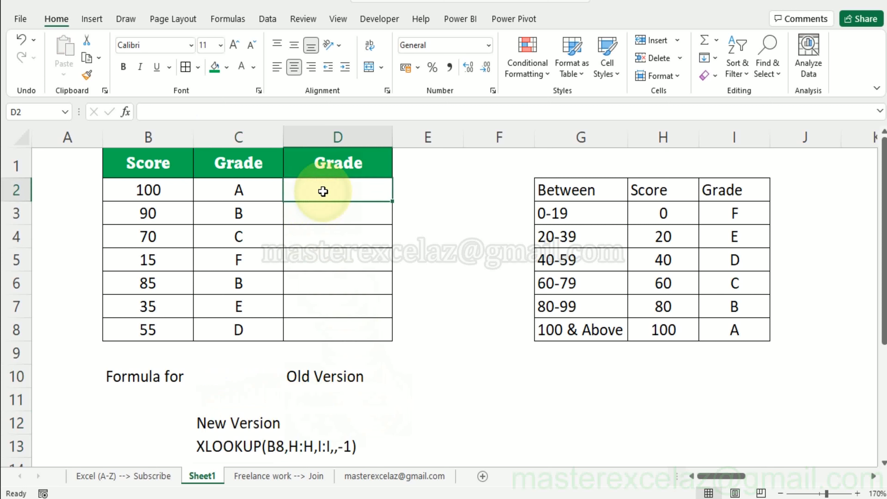
pyautogui.write('=loo')
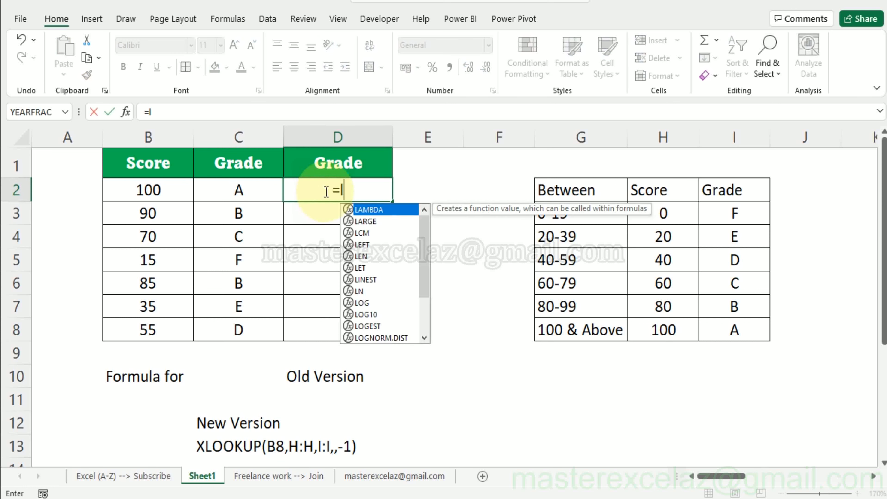
pyautogui.press('Tab')
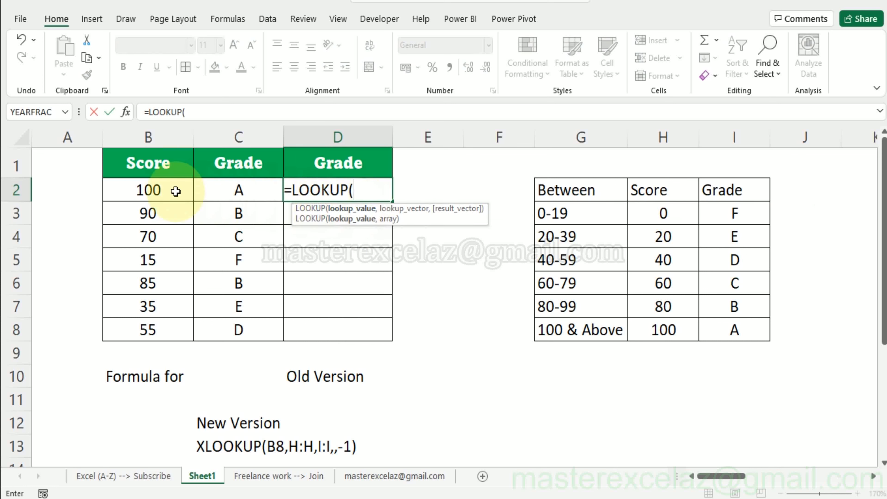
pyautogui.click(159, 189)
pyautogui.write(',')
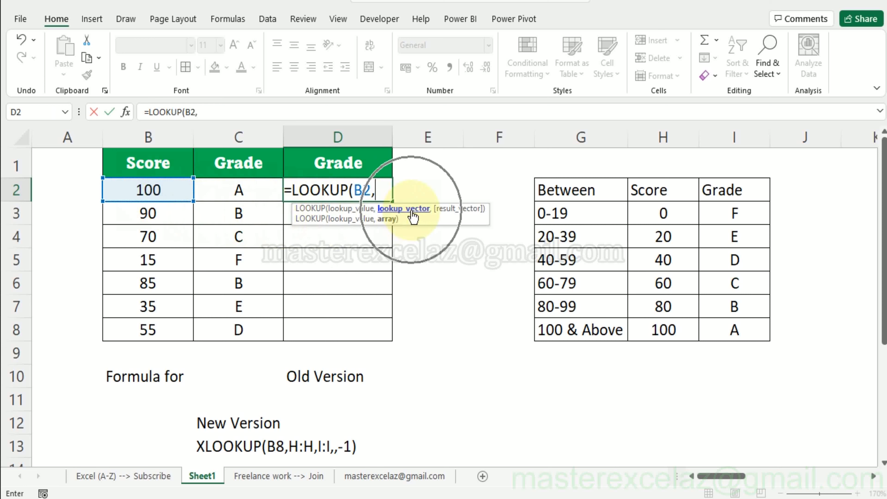
# - Complete the LOOKUP with column H as lookup vector and column I as result vector, and fill it down from D2 through D8
pyautogui.click(670, 137)
pyautogui.write(',')
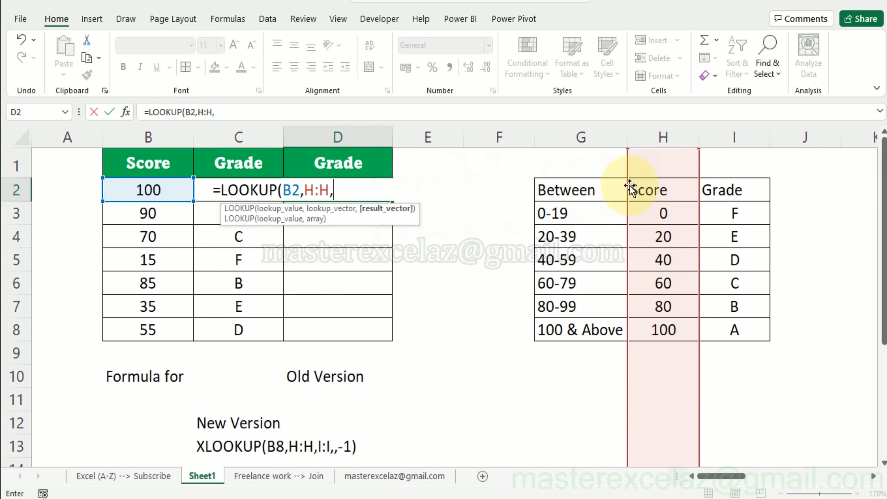
pyautogui.click(729, 139)
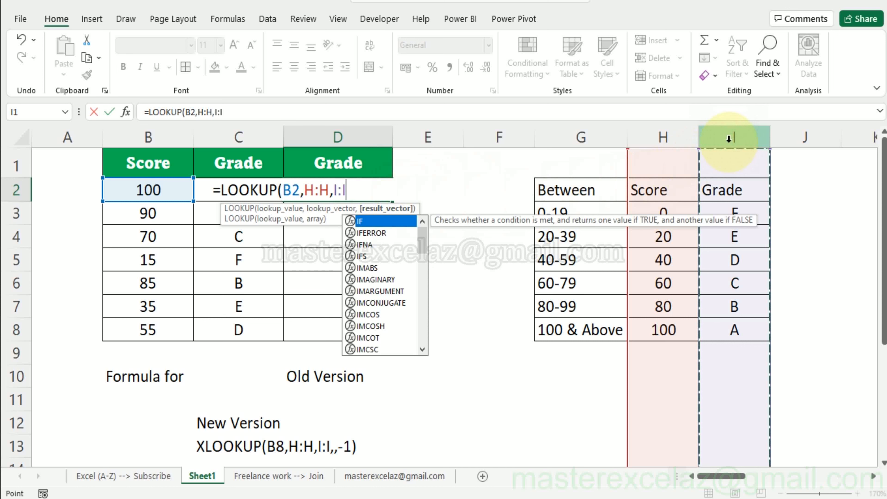
pyautogui.write(')')
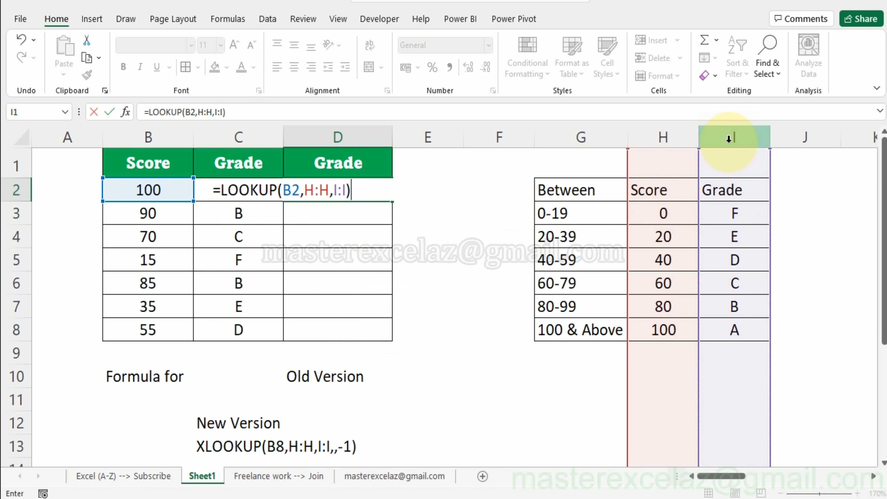
pyautogui.press('Return')
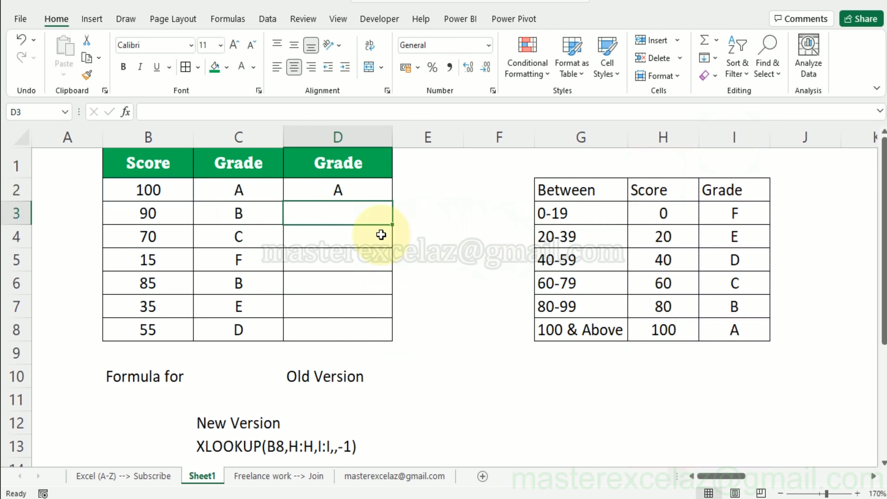
pyautogui.click(374, 190)
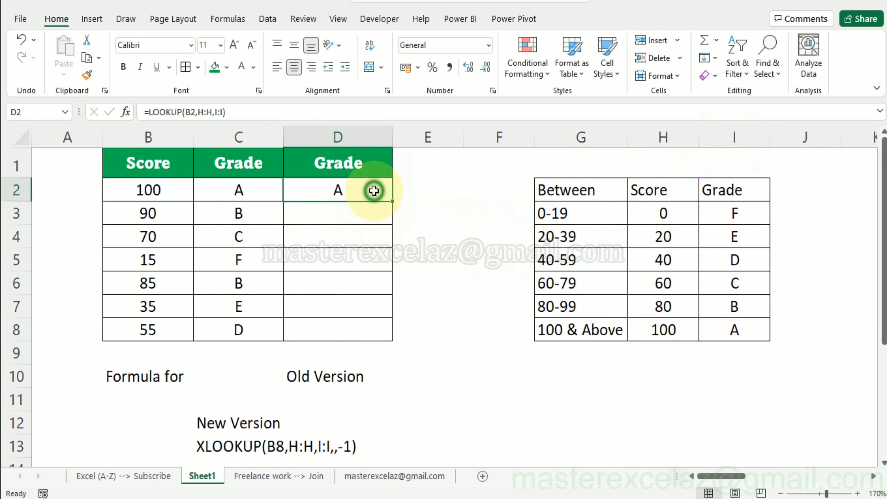
pyautogui.doubleClick(391, 202)
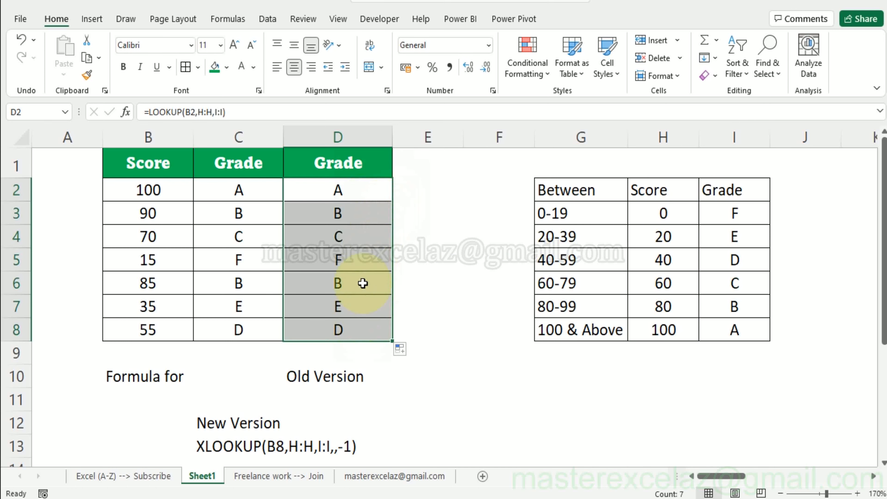
# - Copy the formula of D2 without its equals sign and paste it as text into D11, below Old Version
pyautogui.click(340, 191)
pyautogui.click(237, 111)
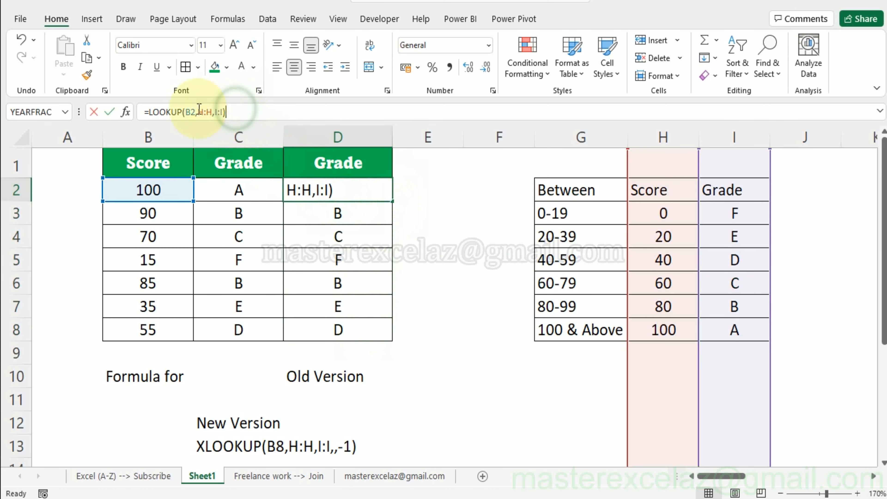
pyautogui.moveTo(199, 109); pyautogui.dragTo(155, 109)
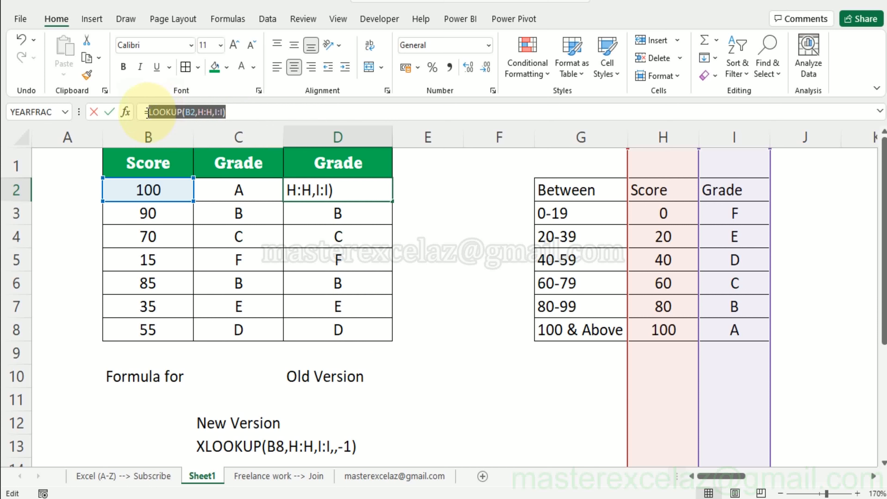
pyautogui.click(323, 391)
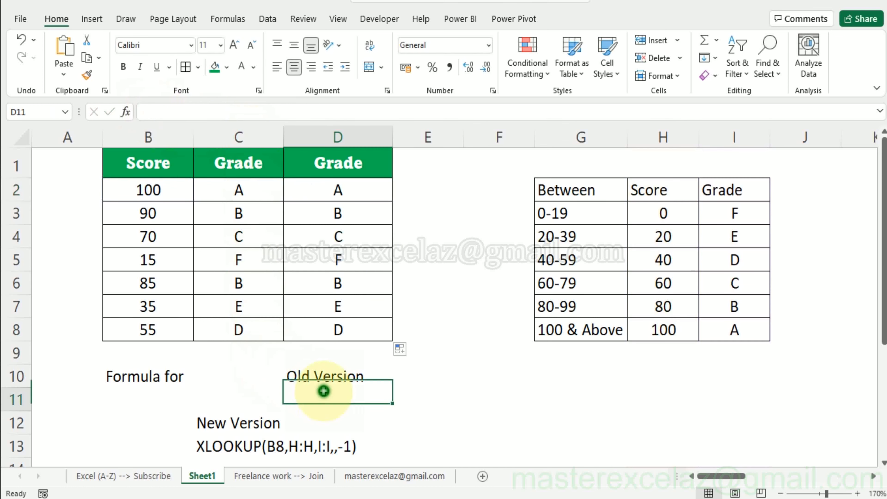
pyautogui.hotkey('ctrl', 'v')
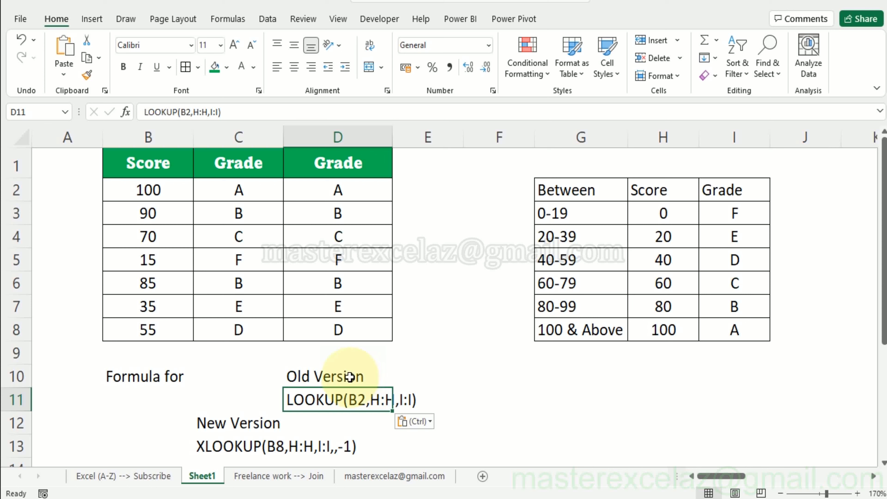
pyautogui.click(346, 372)
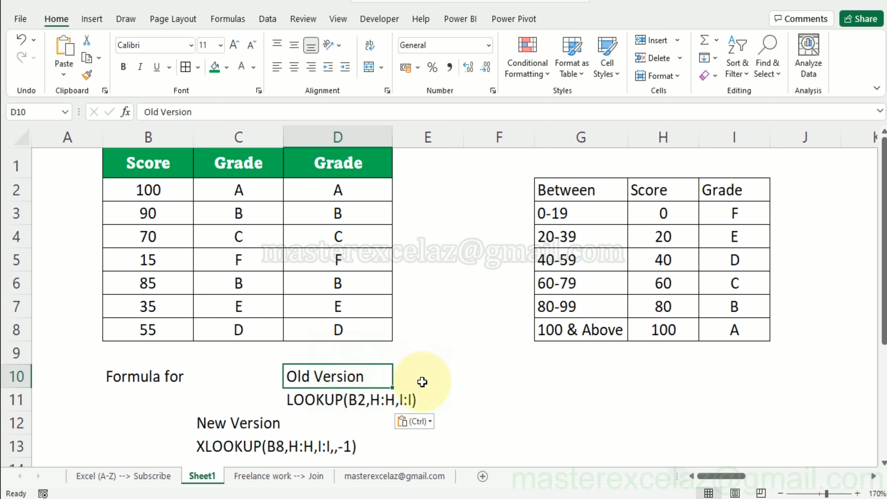
# - Draw green annotation rectangles around the Old Version formula in D10:D11 and the New Version formula in C12:C13
pyautogui.click(853, 1)
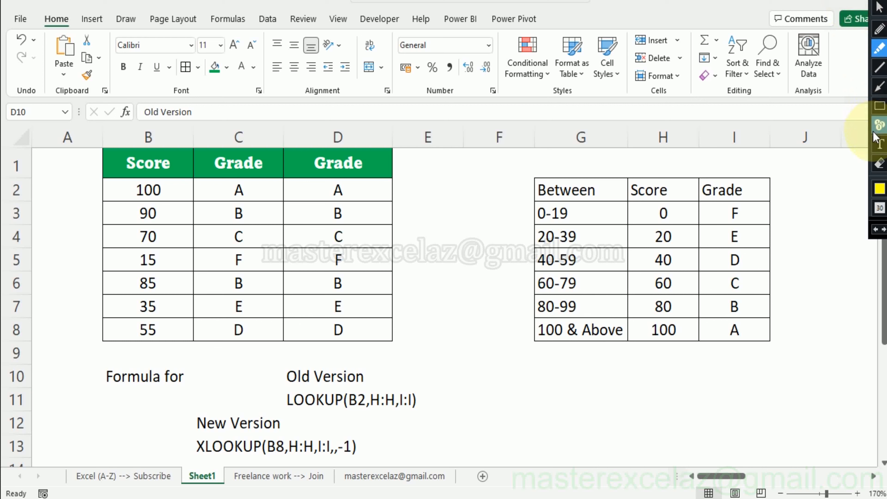
pyautogui.click(879, 106)
pyautogui.moveTo(277, 363)
pyautogui.mouseDown()
pyautogui.moveTo(358, 375)
pyautogui.moveTo(426, 413)
pyautogui.mouseUp()
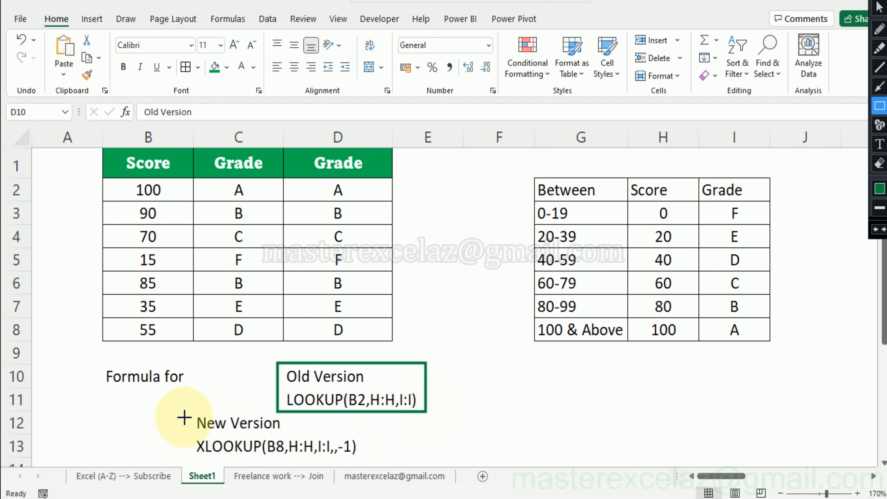
pyautogui.moveTo(187, 414); pyautogui.dragTo(365, 460)
# - Highlight the function names XLOOKUP in C13 and LOOKUP in D11 in yellow, and return to the normal pointer
pyautogui.click(880, 50)
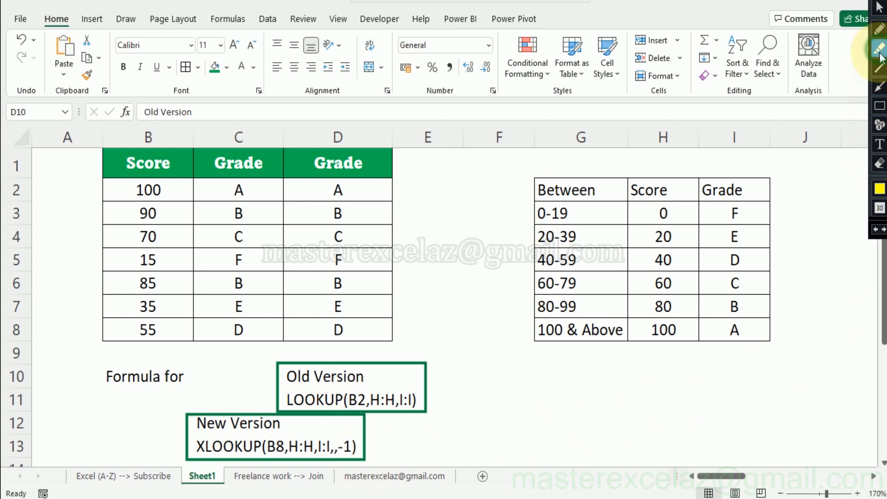
pyautogui.moveTo(198, 448); pyautogui.dragTo(261, 447)
pyautogui.moveTo(289, 401); pyautogui.dragTo(342, 400)
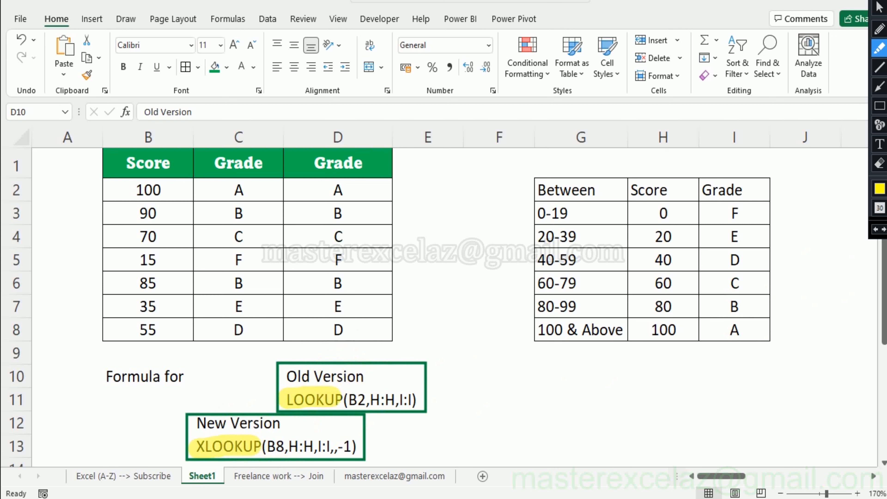
pyautogui.click(880, 7)
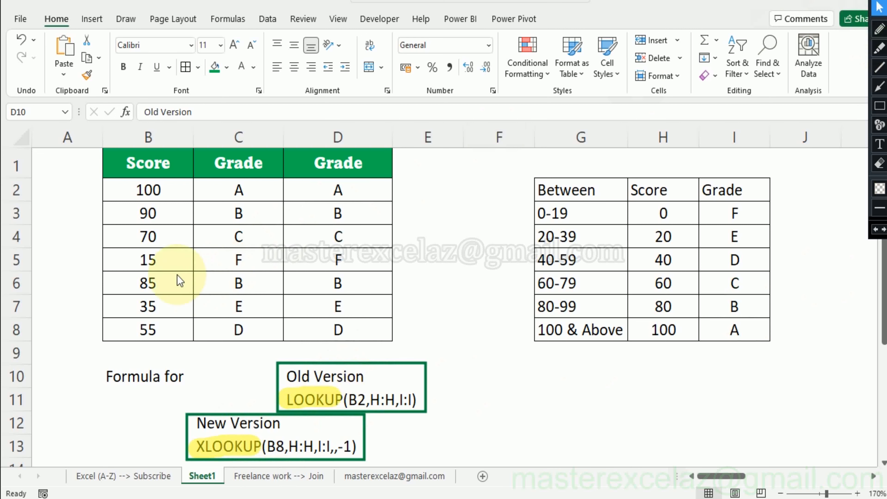
# - Set the score in B5 to 40 and compare its grades with the 40-59 row of the grade table
pyautogui.click(170, 259)
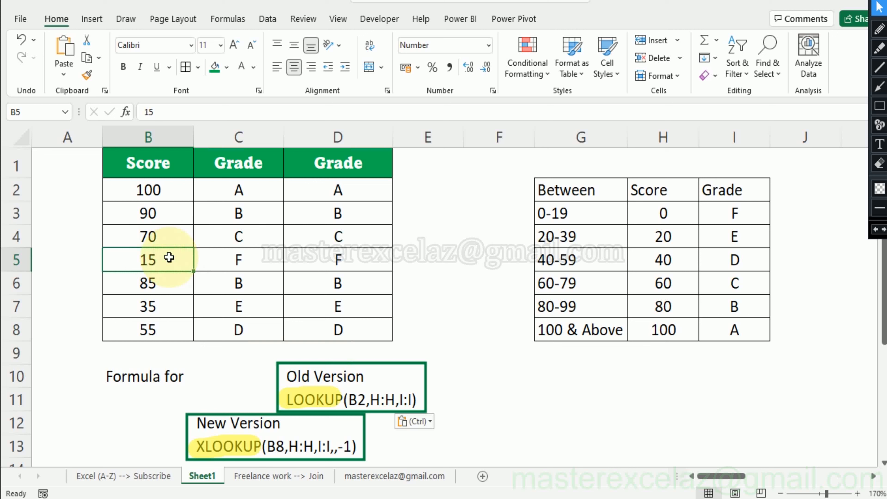
pyautogui.write('4')
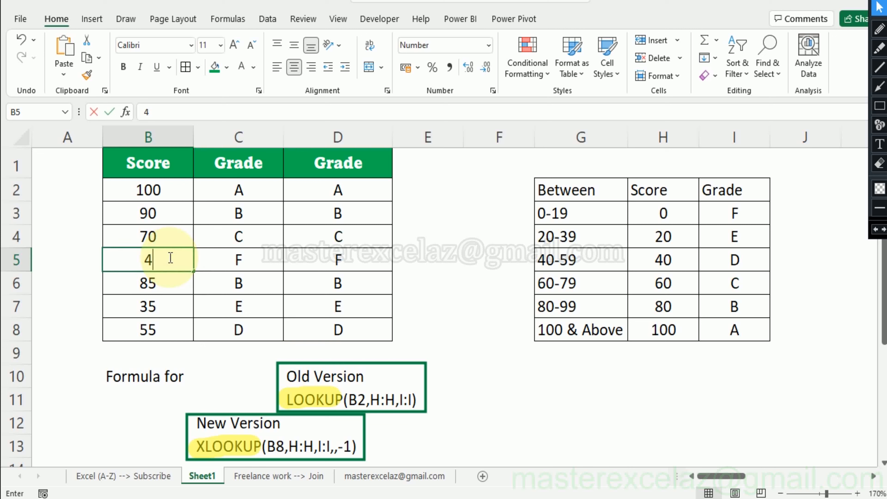
pyautogui.write('0')
pyautogui.press('Return')
pyautogui.click(169, 258)
pyautogui.moveTo(566, 262); pyautogui.dragTo(721, 258)
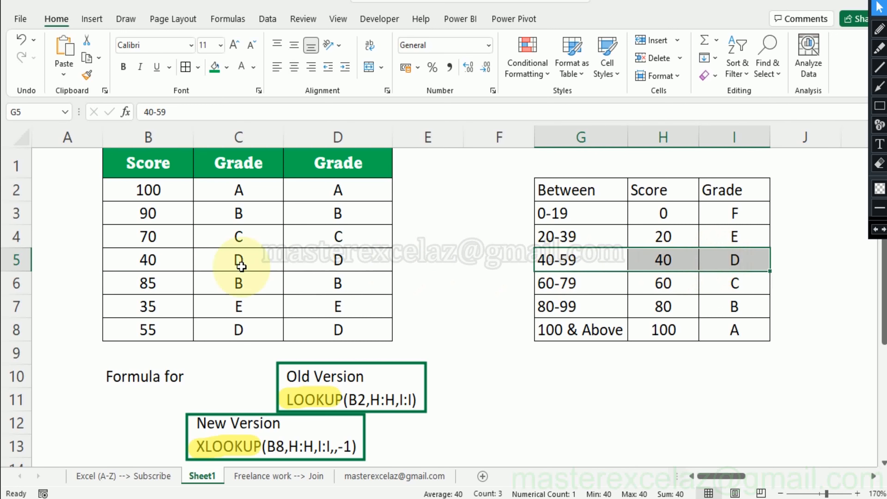
# - Set the score in B5 to 35 and compare its grades with the 20-39 row of the grade table
pyautogui.click(159, 265)
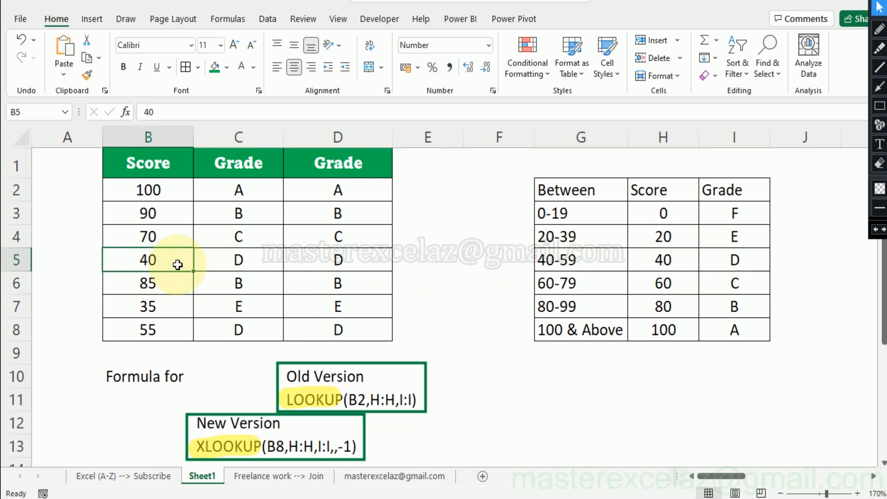
pyautogui.write('35')
pyautogui.press('Return')
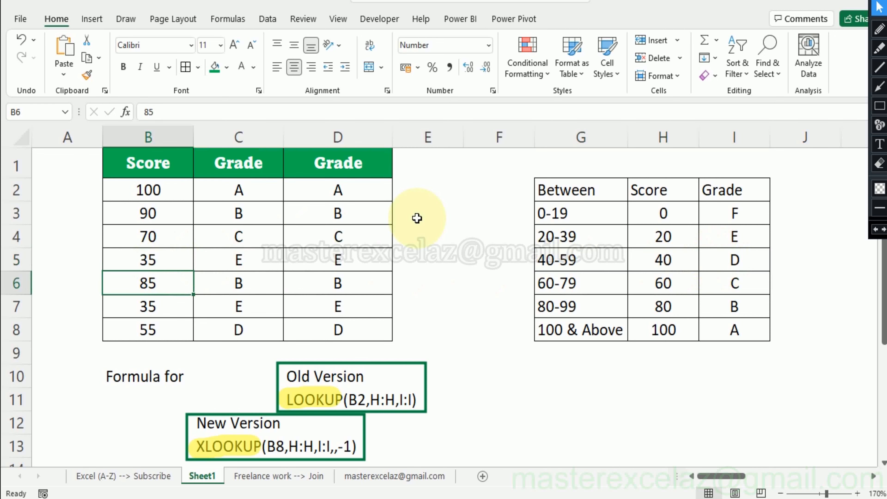
pyautogui.moveTo(588, 235); pyautogui.dragTo(713, 240)
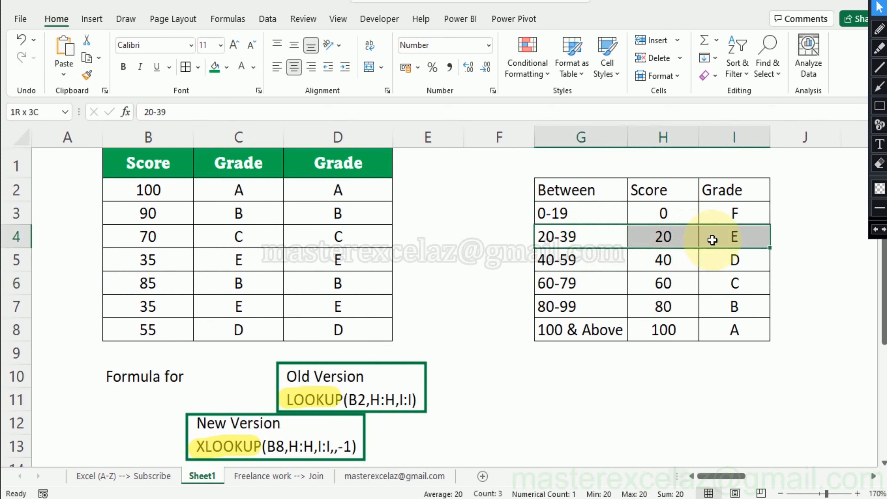
# - Set the score in B6 to 79 and compare its grades with the 60-79 row of the grade table
pyautogui.click(144, 284)
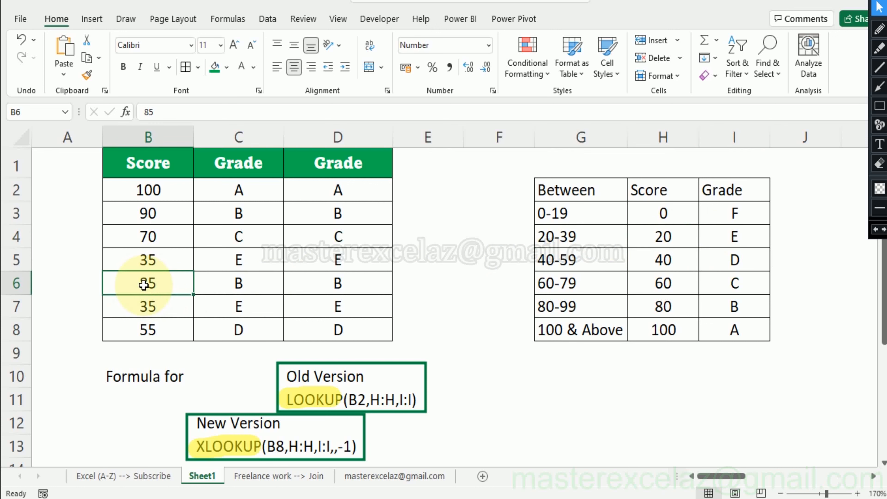
pyautogui.write('79')
pyautogui.press('Return')
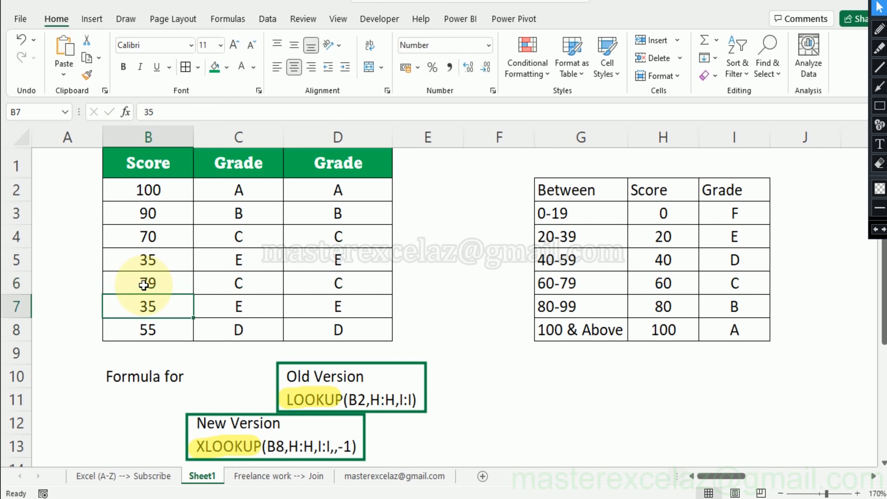
pyautogui.moveTo(589, 286); pyautogui.dragTo(734, 284)
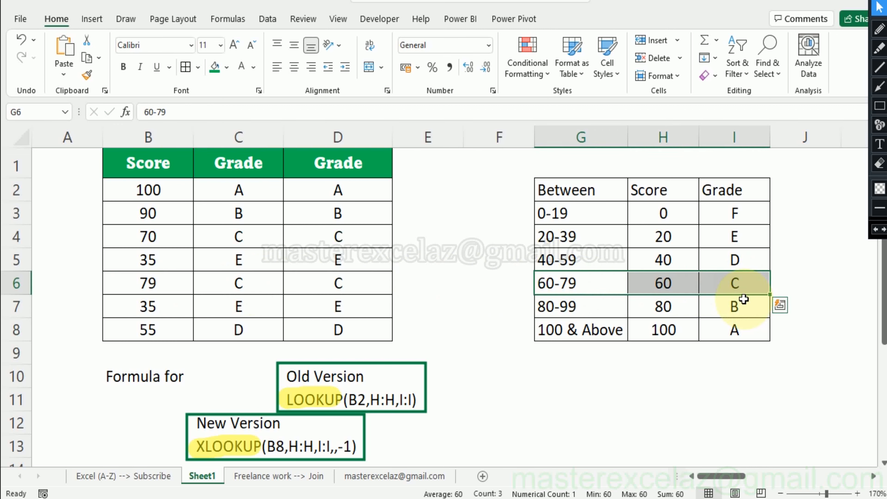
pyautogui.click(253, 282)
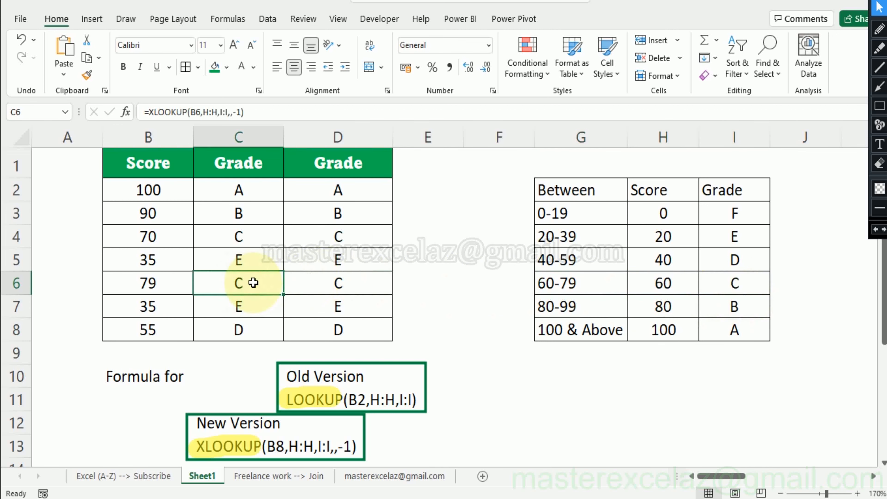
# - Review the arguments of the XLOOKUP formula in C2 and the LOOKUP formula in D2 without changing them
pyautogui.click(251, 191)
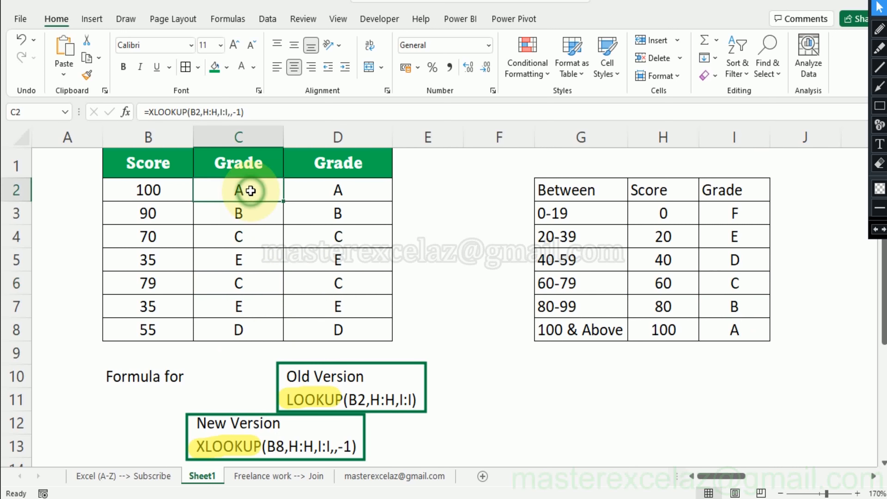
pyautogui.doubleClick(251, 191)
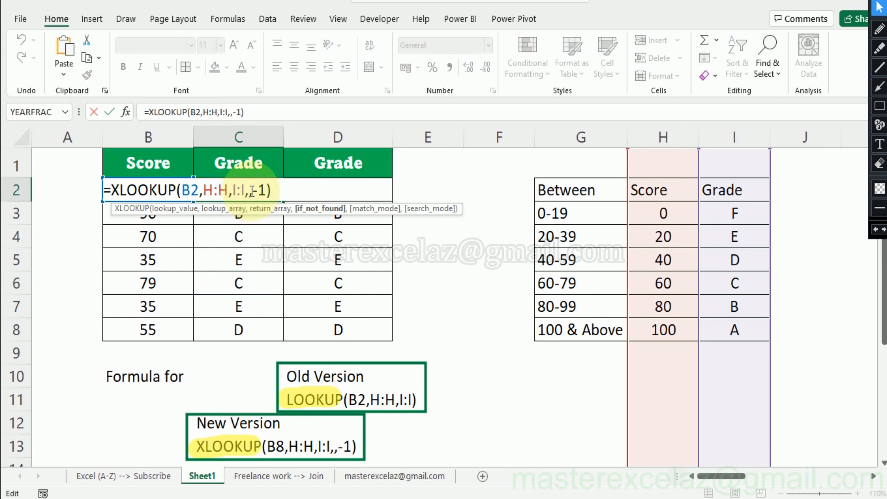
pyautogui.press('Escape')
pyautogui.doubleClick(337, 192)
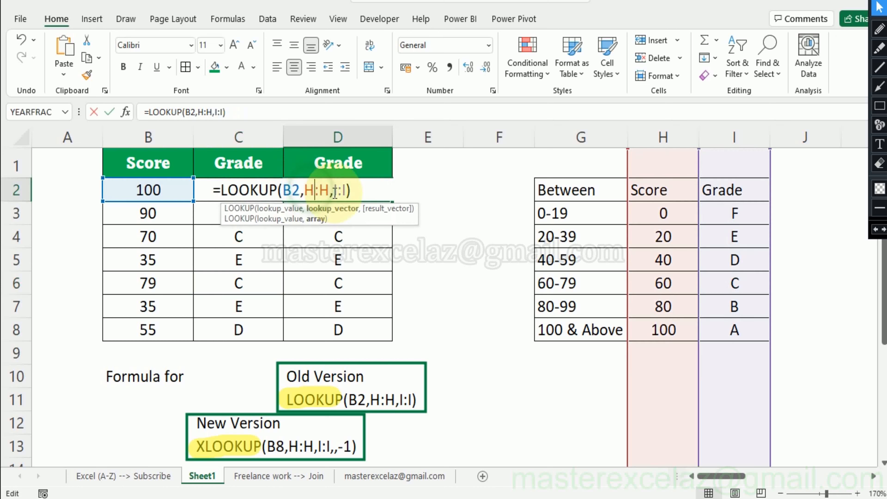
pyautogui.press('Escape')
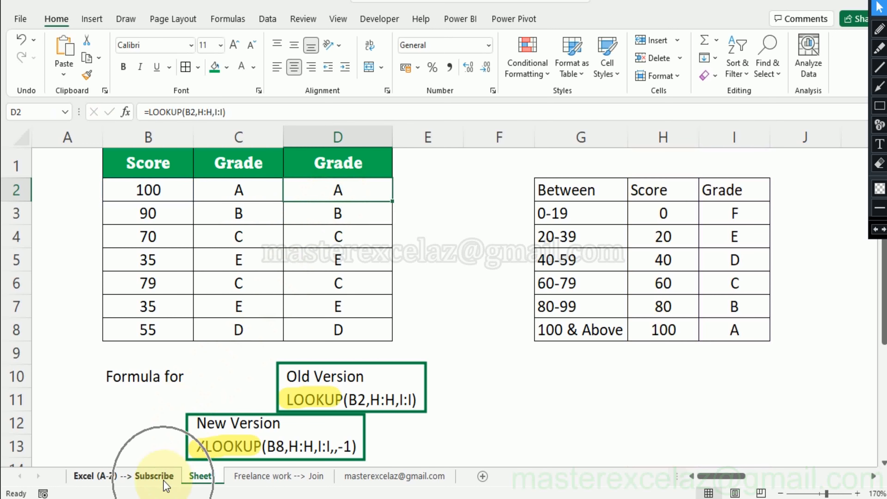
pyautogui.click(290, 472)
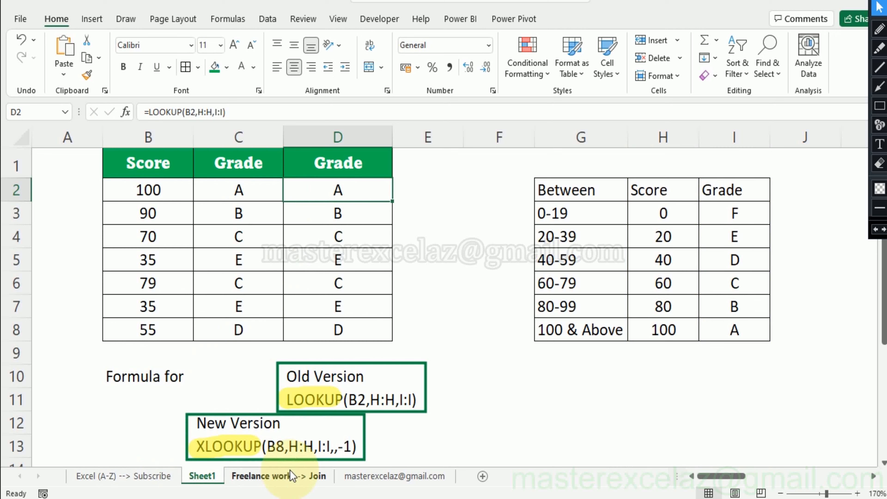